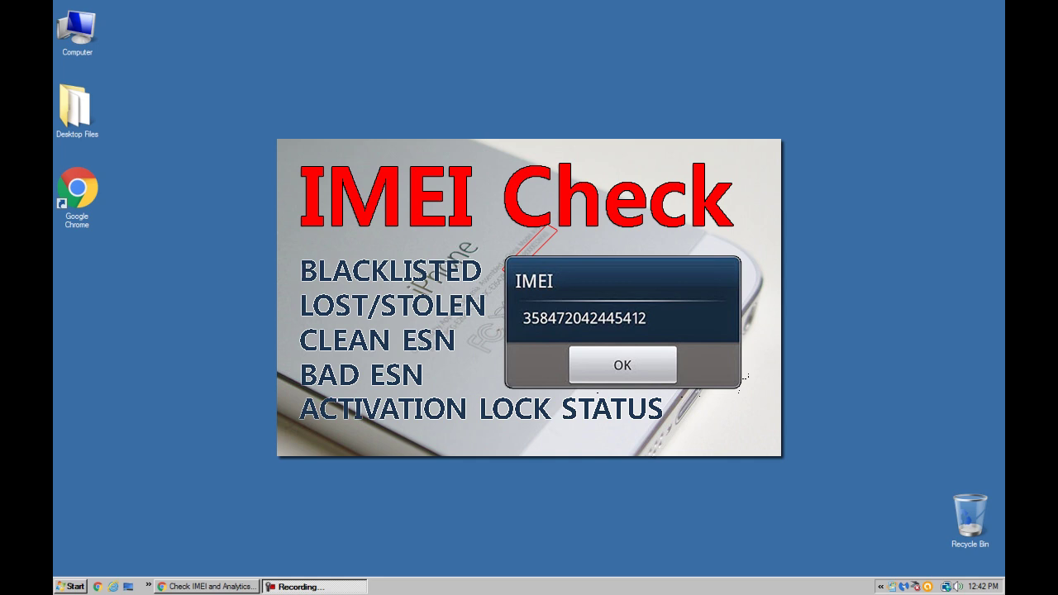
Bring the Chrome window with the IMEIdata 'Check IMEI and Analytics' page to the front
{"action": "left_click", "coordinate": [242, 586]}
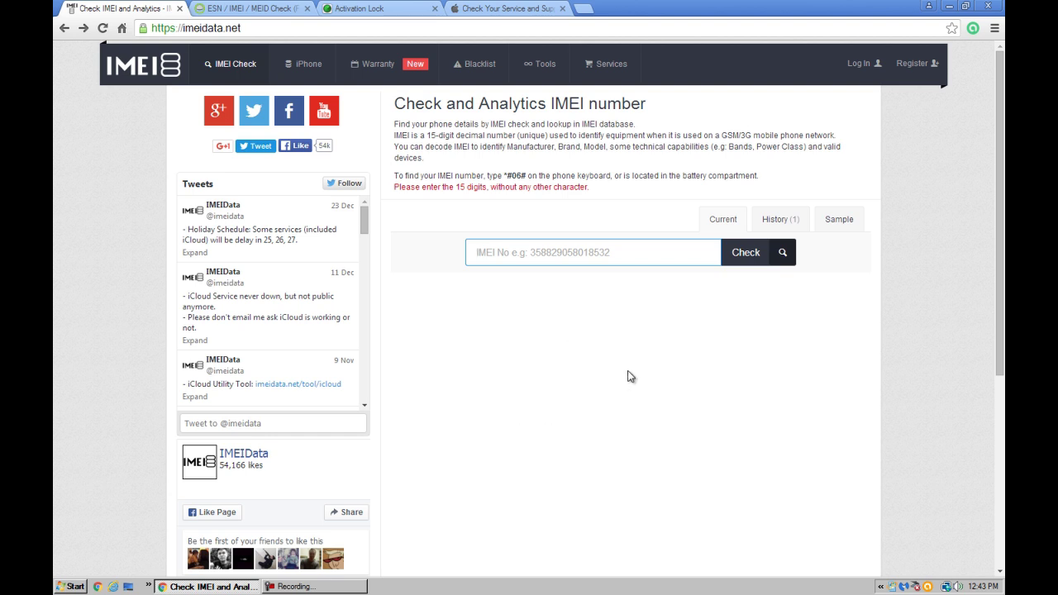
Look over the Swappa, iCloud and Apple tabs, then start entering the iPhone's IMEI on IMEIdata
{"action": "left_click", "coordinate": [256, 10]}
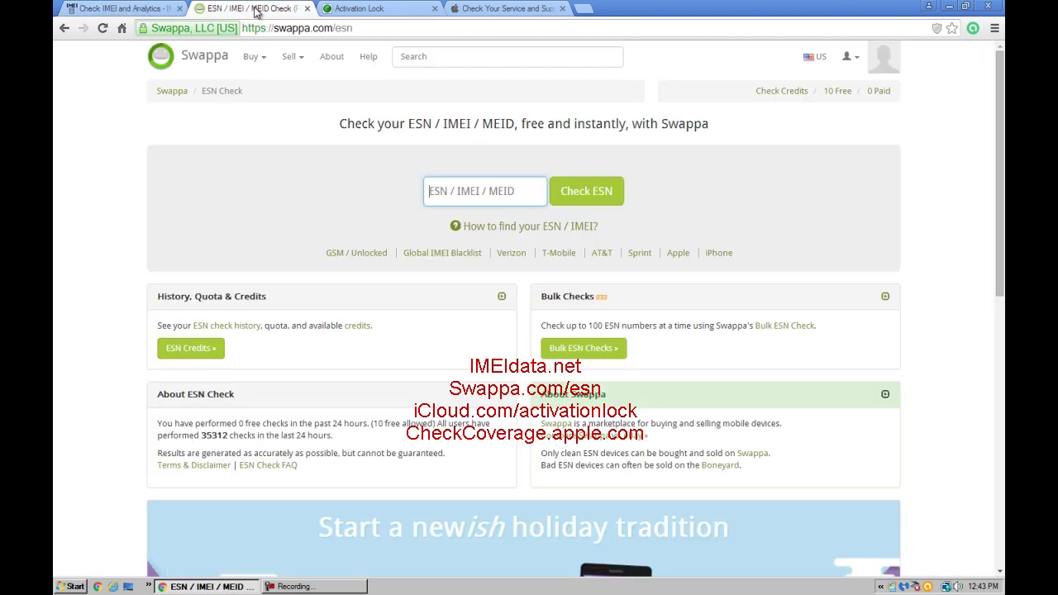
{"action": "left_click", "coordinate": [377, 9]}
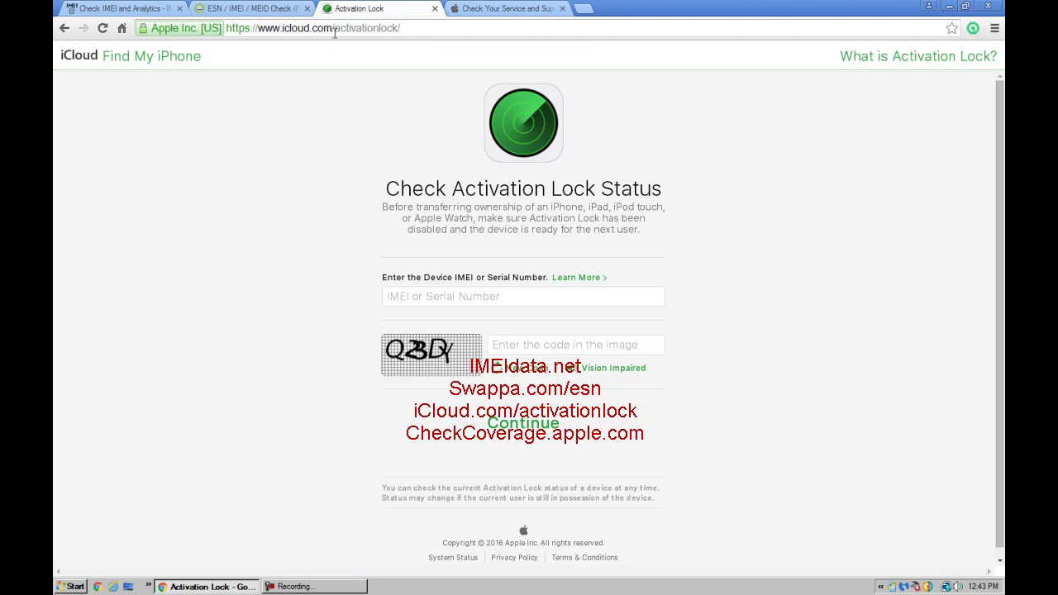
{"action": "left_click", "coordinate": [467, 10]}
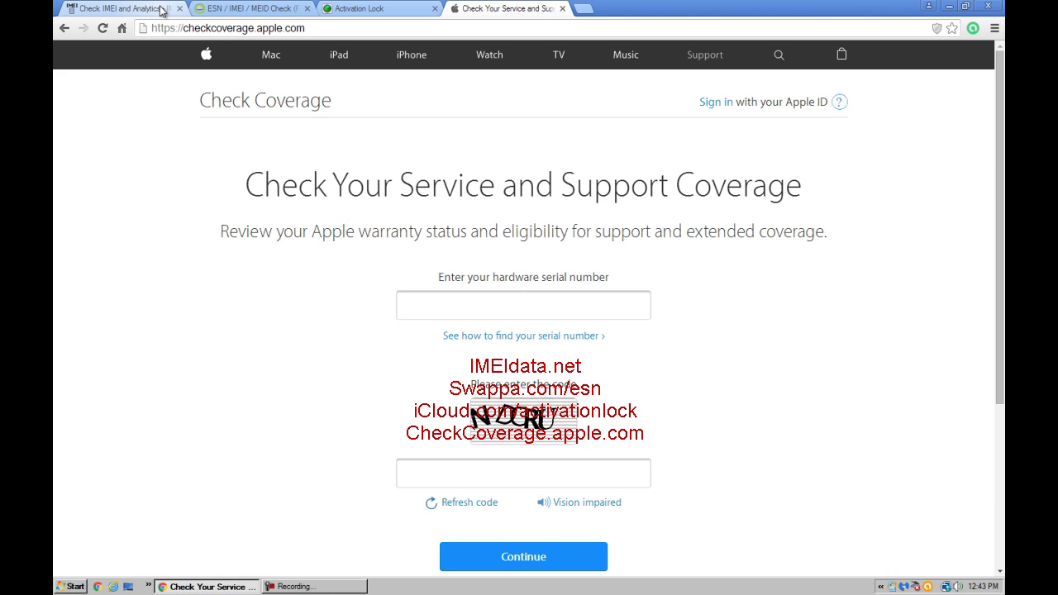
{"action": "left_click", "coordinate": [124, 8]}
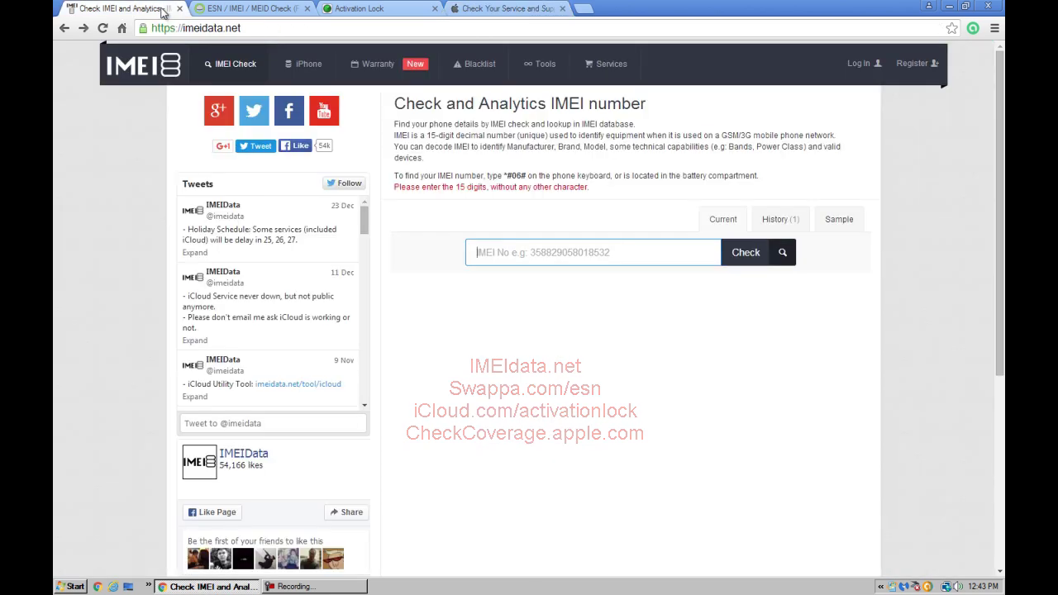
{"action": "left_click", "coordinate": [527, 258]}
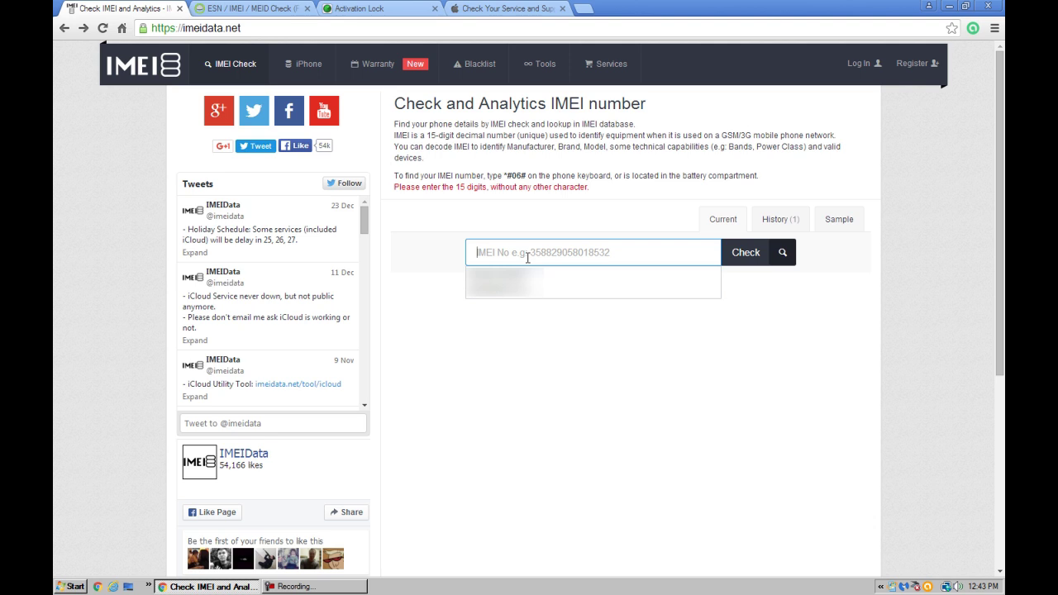
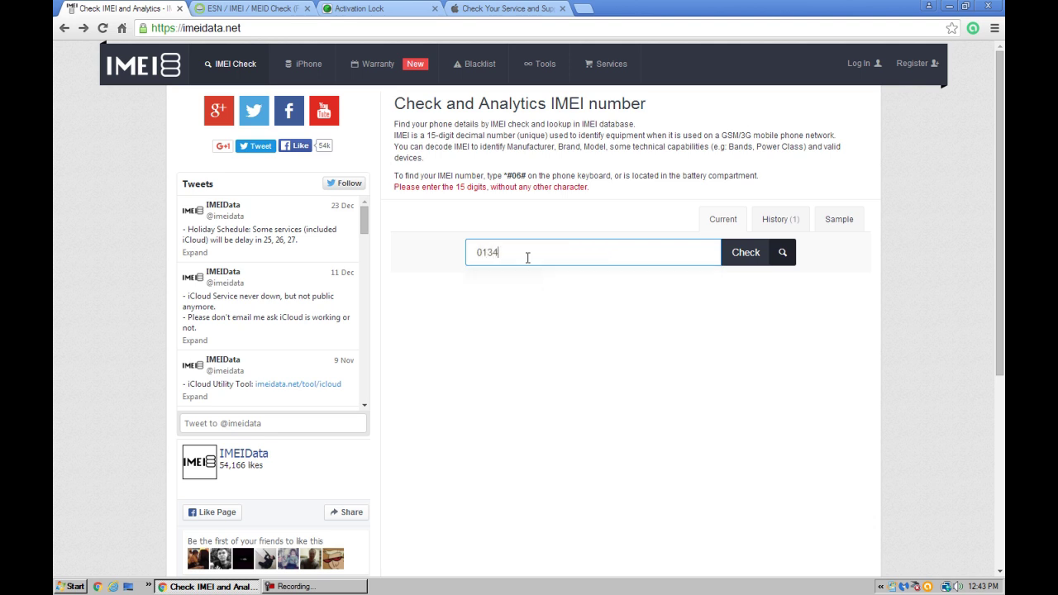
Run the IMEIdata check on the entered IMEI and scroll to the free check options
{"action": "left_click", "coordinate": [751, 254]}
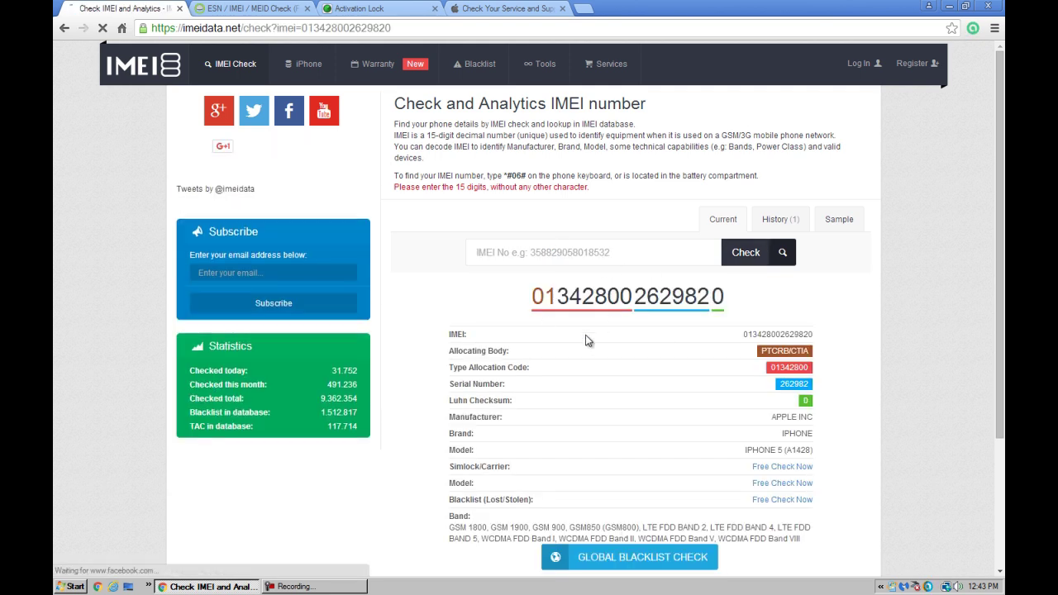
{"action": "scroll", "coordinate": [639, 379], "scroll_direction": "down", "scroll_amount": 1}
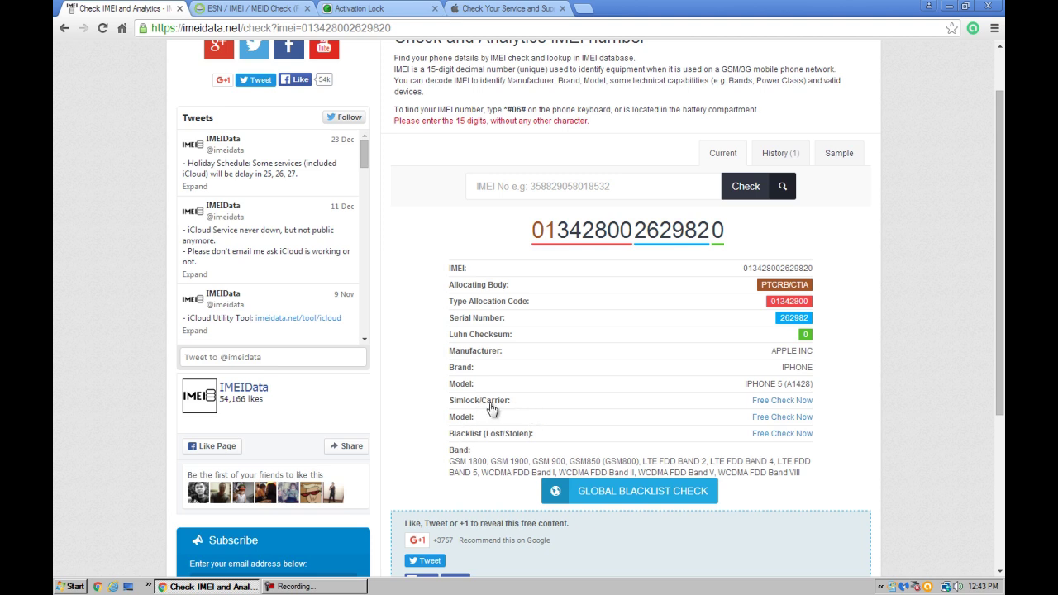
{"action": "scroll", "coordinate": [479, 405], "scroll_direction": "down", "scroll_amount": 1}
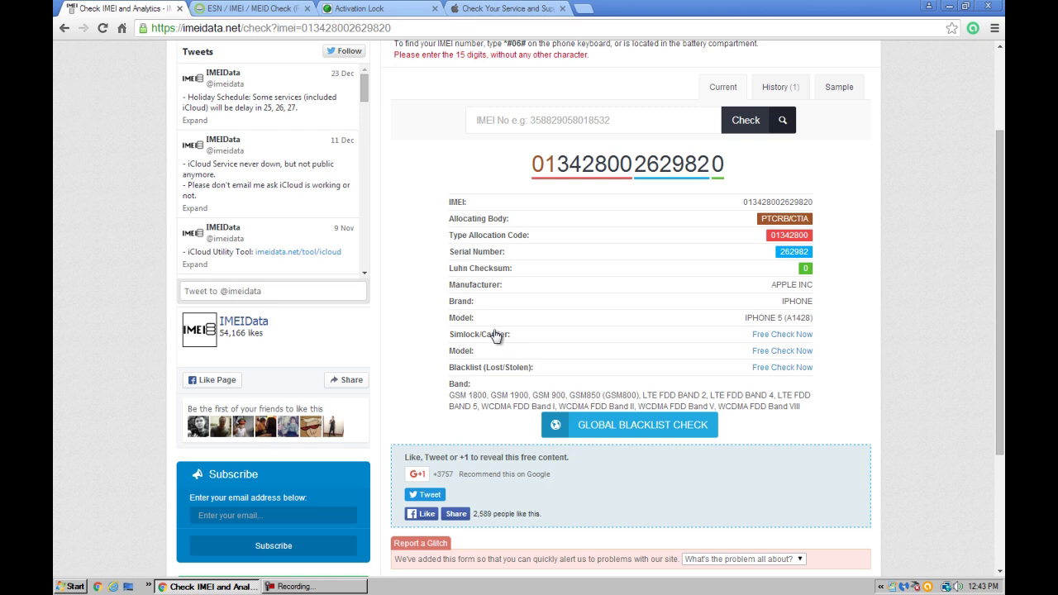
Open the free Simlock/Carrier check: iPhone 5 32GB White, AT&T and Canada, Find My iPhone ON
{"action": "left_click", "coordinate": [784, 337]}
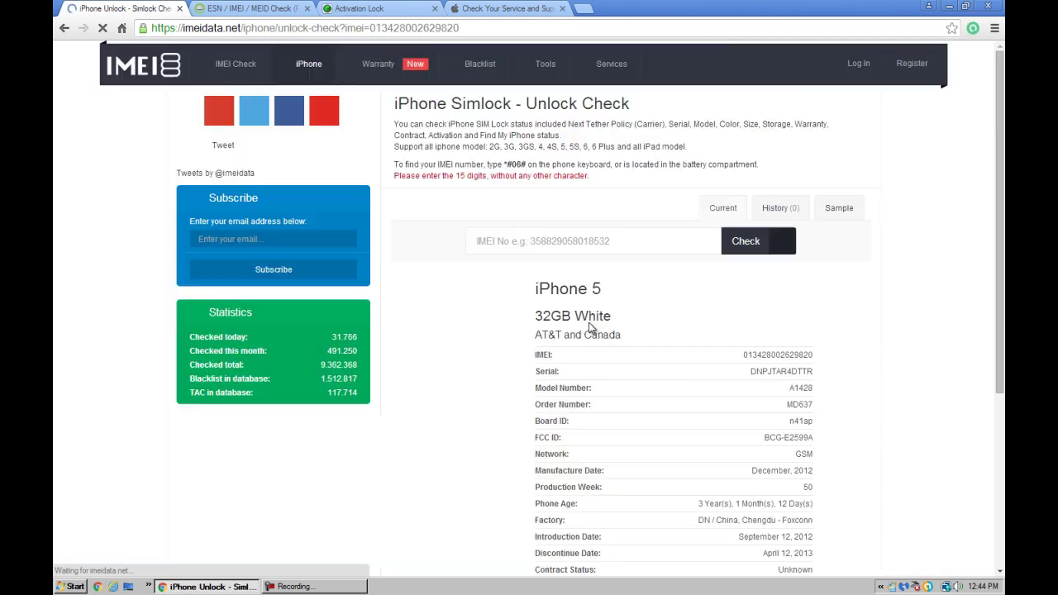
{"action": "scroll", "coordinate": [625, 409], "scroll_direction": "down", "scroll_amount": 3}
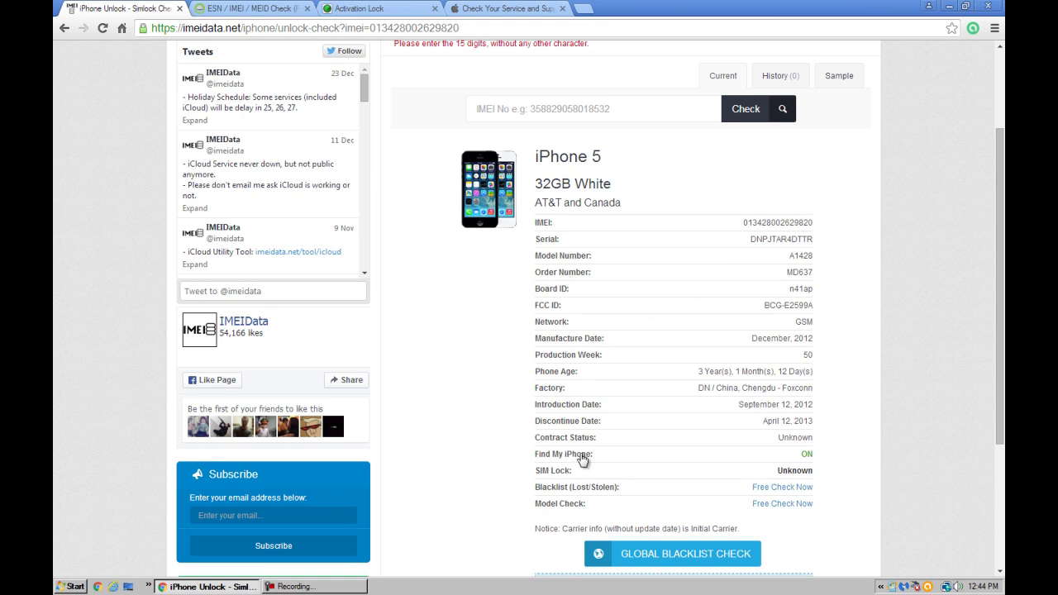
{"action": "key", "text": "ctrl+a"}
{"action": "scroll", "coordinate": [814, 455], "scroll_direction": "down", "scroll_amount": 1}
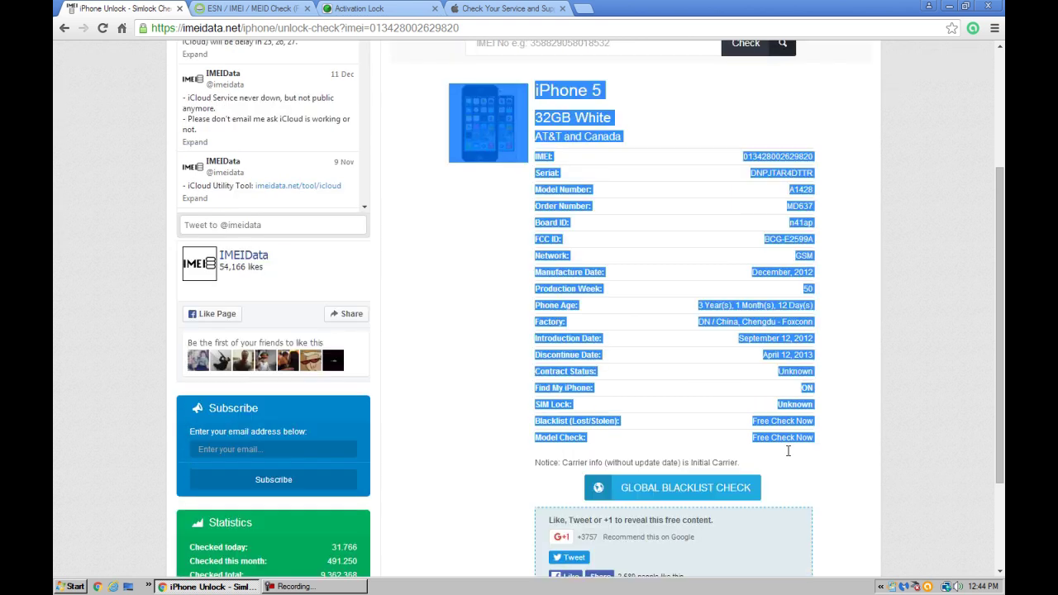
{"action": "left_click", "coordinate": [811, 386]}
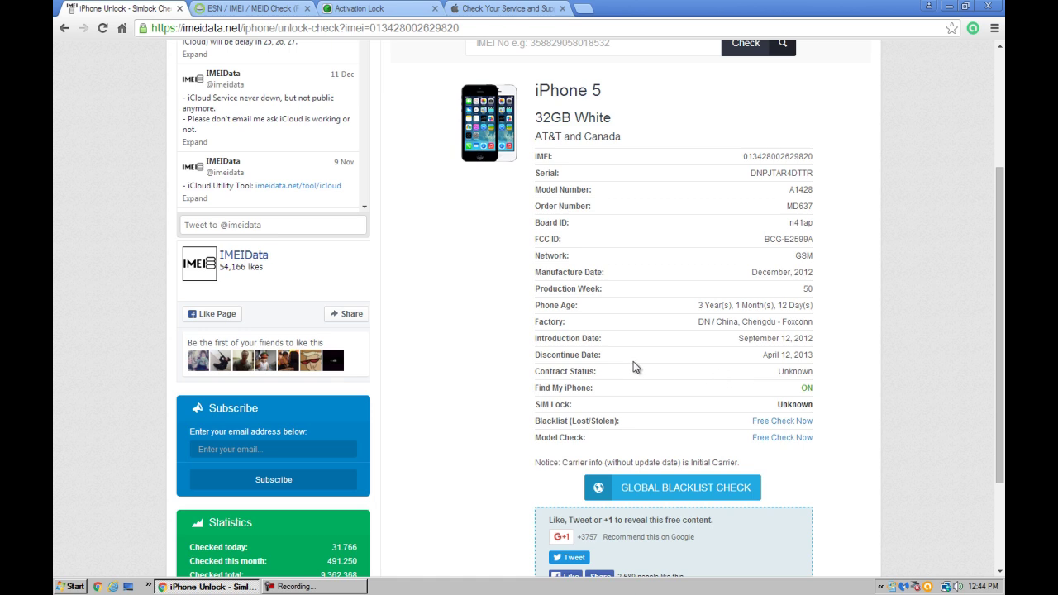
Run the free Blacklist (Lost/Stolen) check: Clean on most carriers, Unknown for T-Mobile and Sprint
{"action": "left_click", "coordinate": [770, 425]}
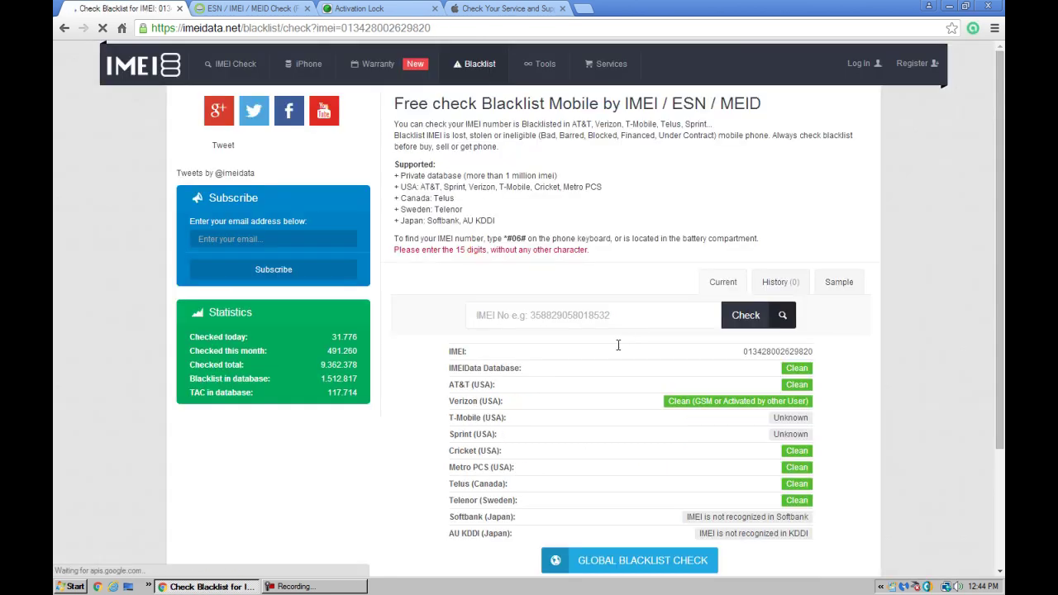
{"action": "scroll", "coordinate": [490, 311], "scroll_direction": "down", "scroll_amount": 1}
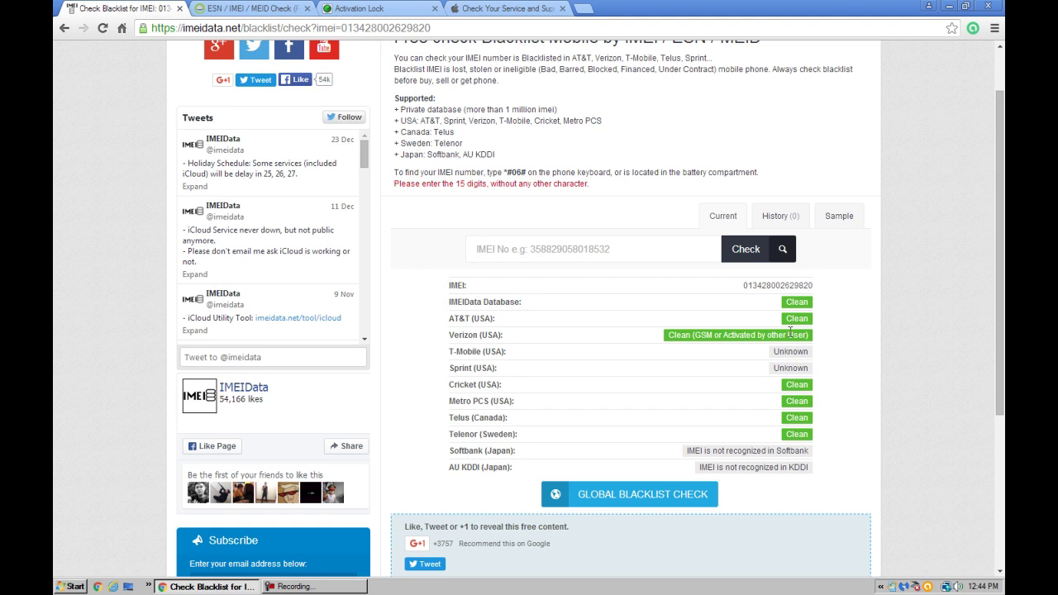
{"action": "scroll", "coordinate": [672, 342], "scroll_direction": "down", "scroll_amount": 1}
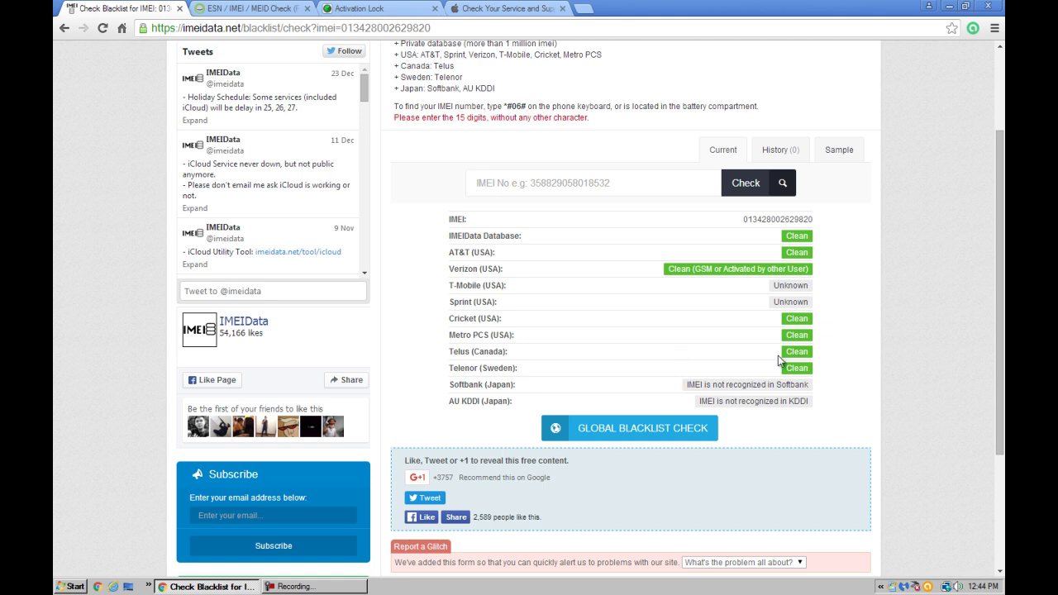
{"action": "scroll", "coordinate": [597, 371], "scroll_direction": "up", "scroll_amount": 2}
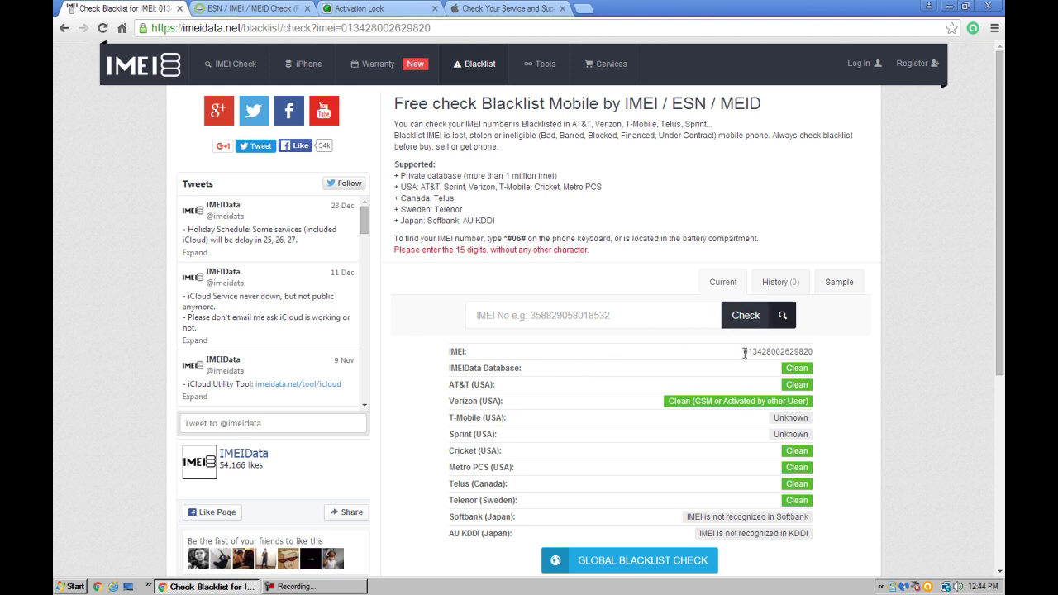
{"action": "left_click_drag", "start_coordinate": [744, 354], "coordinate": [816, 357]}
Copy the IMEI from the blacklist results and run it through Swappa's ESN Check
{"action": "left_click", "coordinate": [816, 358]}
{"action": "double_click", "coordinate": [812, 351]}
{"action": "right_click", "coordinate": [808, 350]}
{"action": "left_click", "coordinate": [827, 359]}
{"action": "left_click", "coordinate": [248, 8]}
{"action": "right_click", "coordinate": [498, 195]}
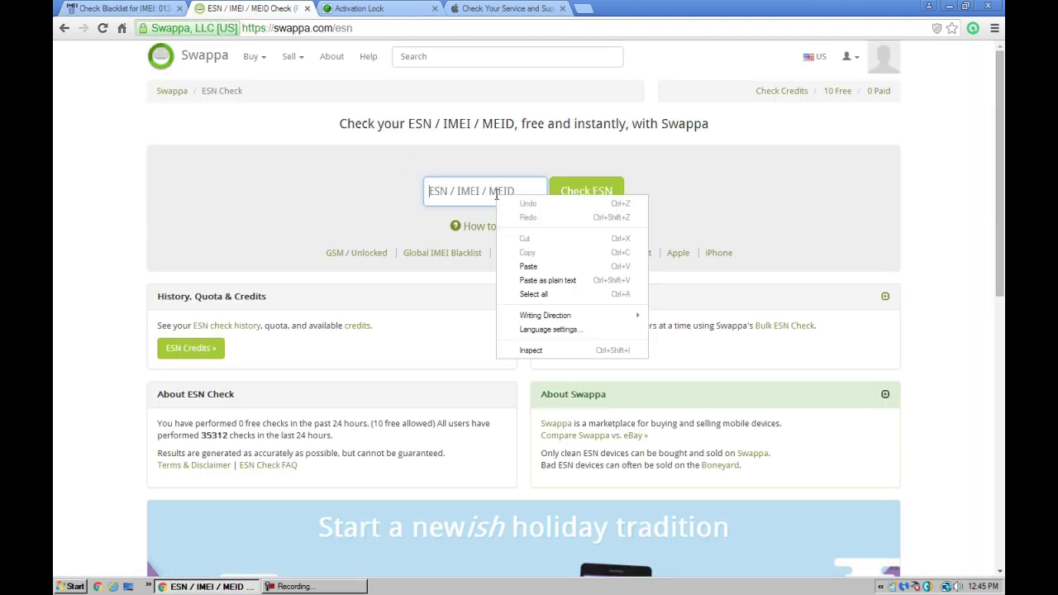
{"action": "left_click", "coordinate": [532, 266]}
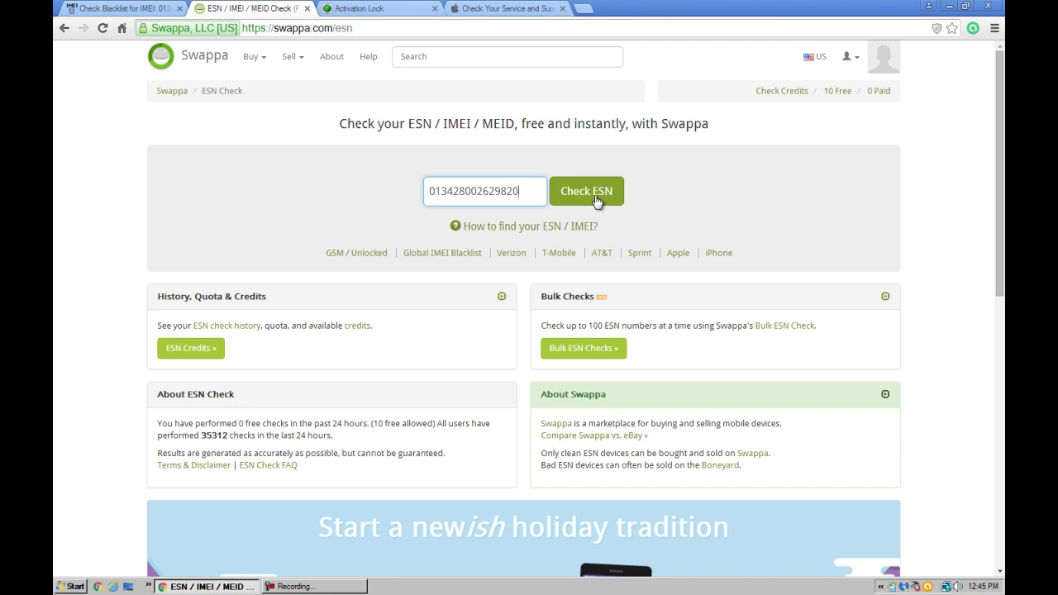
{"action": "left_click", "coordinate": [595, 197]}
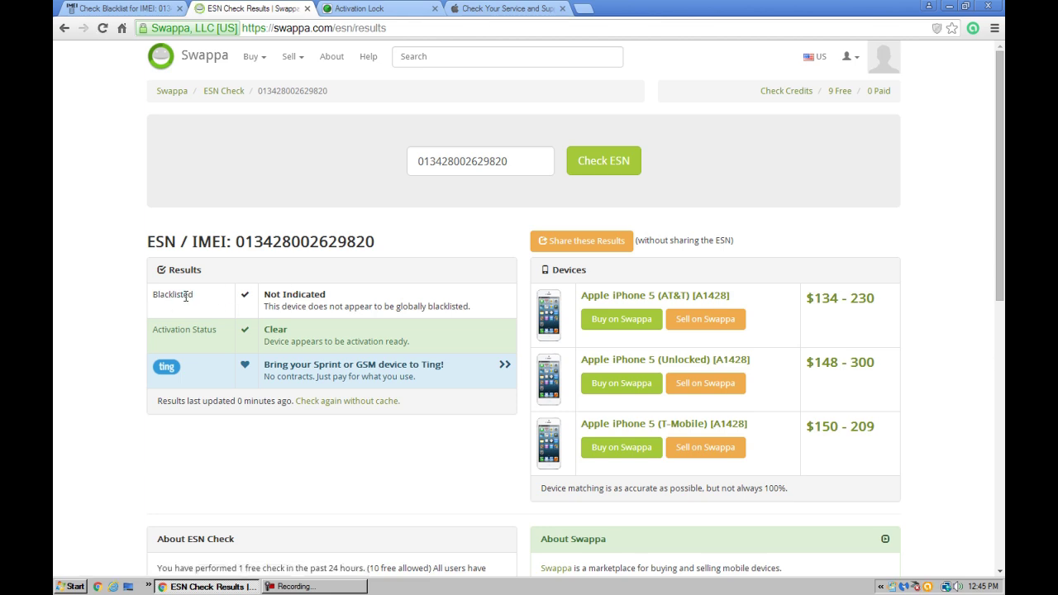
Highlight the Not Indicated blacklist and Clear activation results, then select the IMEI for copying
{"action": "left_click_drag", "start_coordinate": [265, 294], "coordinate": [334, 296]}
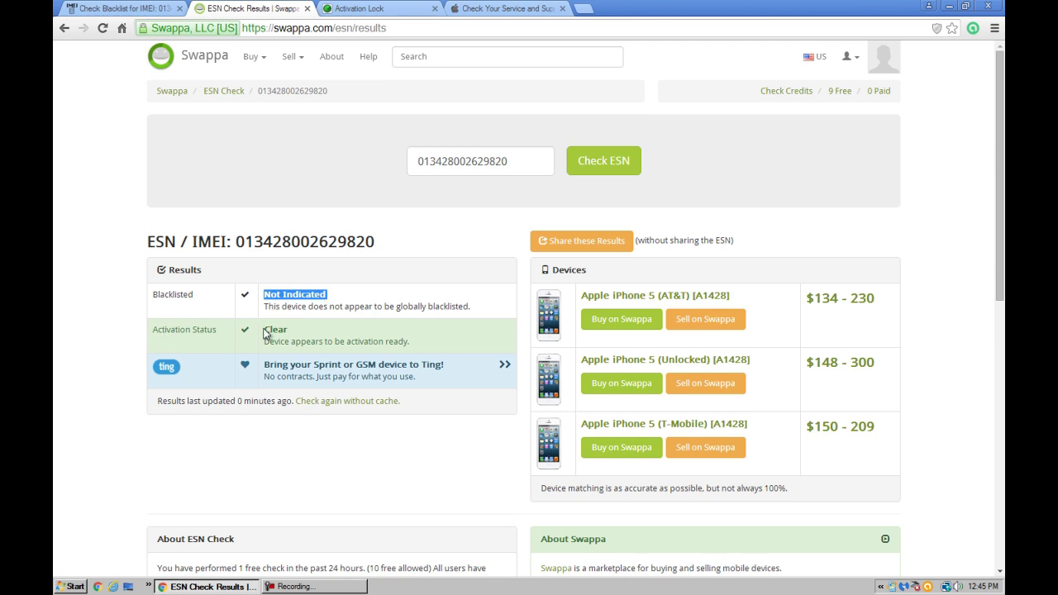
{"action": "left_click_drag", "start_coordinate": [263, 329], "coordinate": [298, 327]}
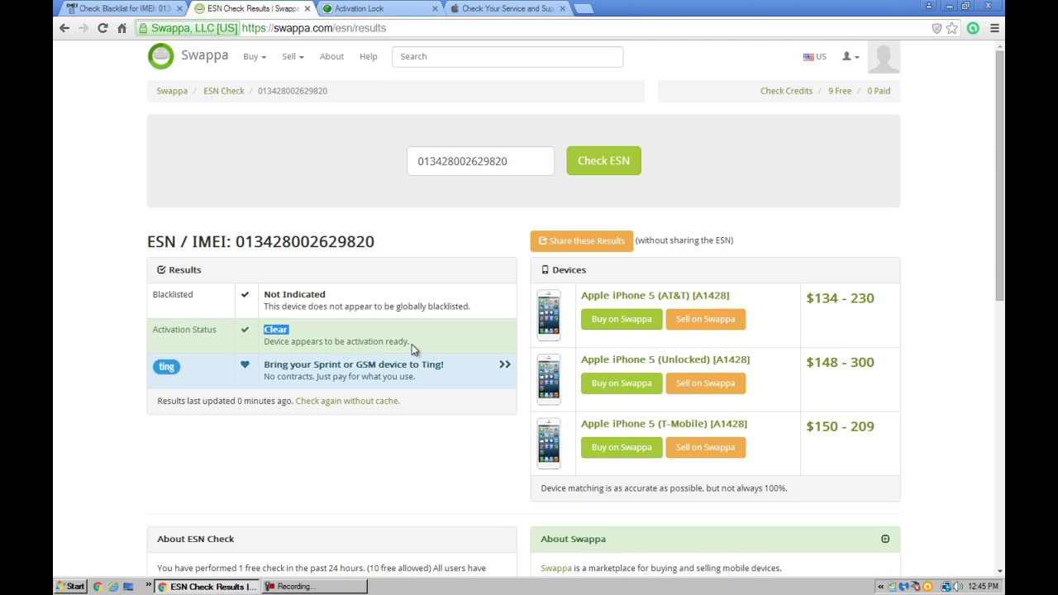
{"action": "left_click_drag", "start_coordinate": [411, 342], "coordinate": [263, 341]}
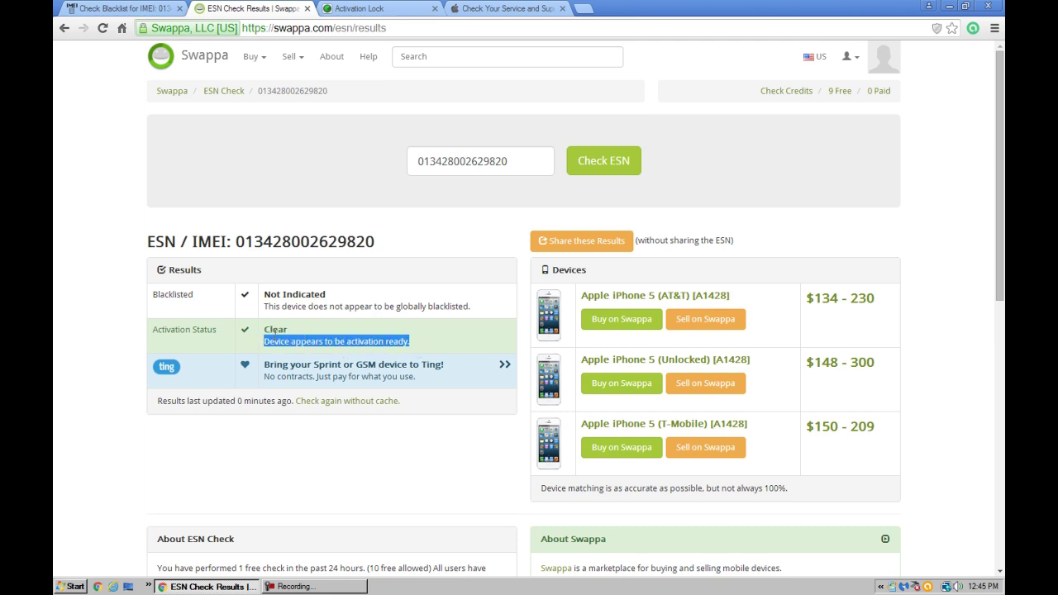
{"action": "double_click", "coordinate": [444, 162]}
{"action": "key", "text": "ctrl+c"}
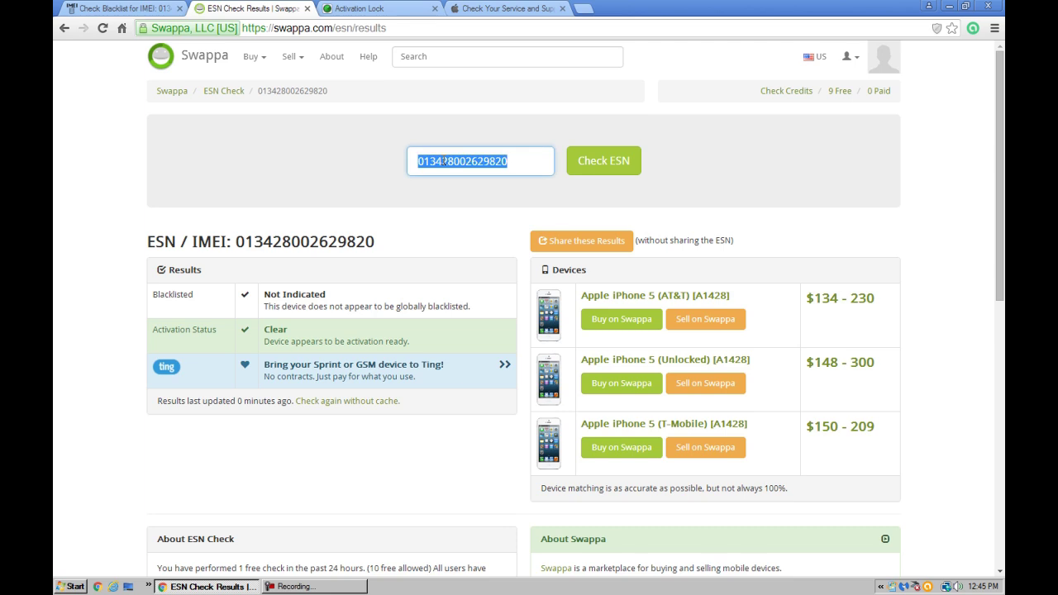
Paste the IMEI into the iCloud Activation Lock form, enter the captcha code and submit
{"action": "left_click", "coordinate": [380, 8]}
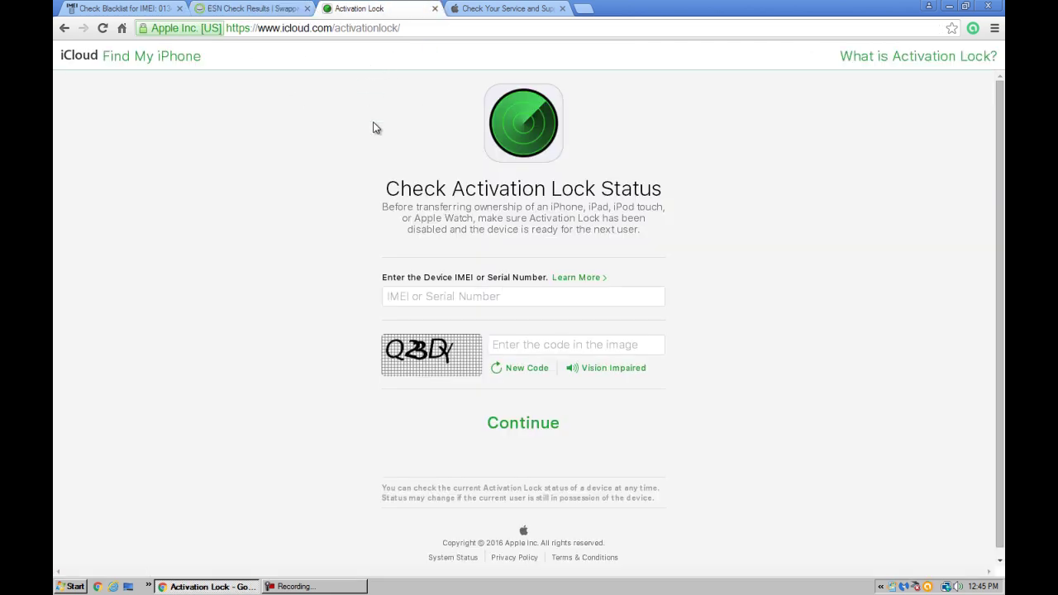
{"action": "left_click", "coordinate": [458, 303]}
{"action": "right_click", "coordinate": [467, 297]}
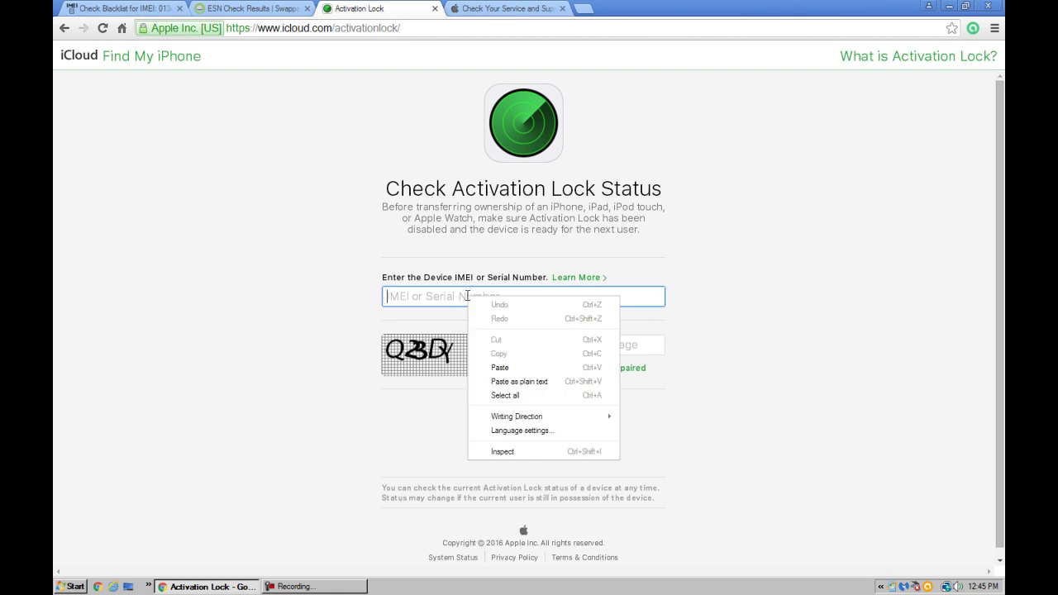
{"action": "left_click", "coordinate": [501, 368]}
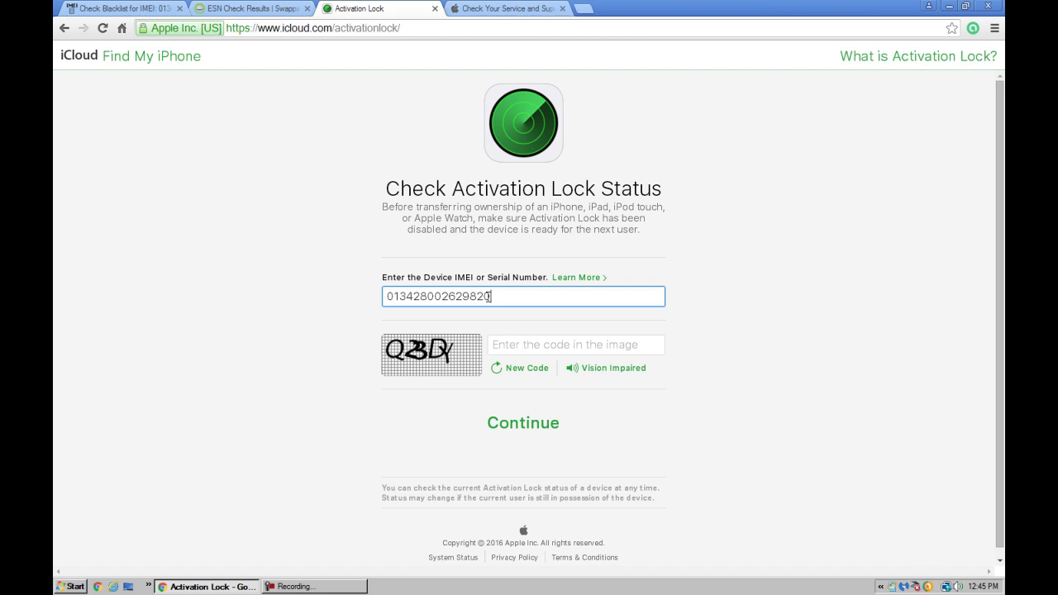
{"action": "left_click", "coordinate": [521, 346]}
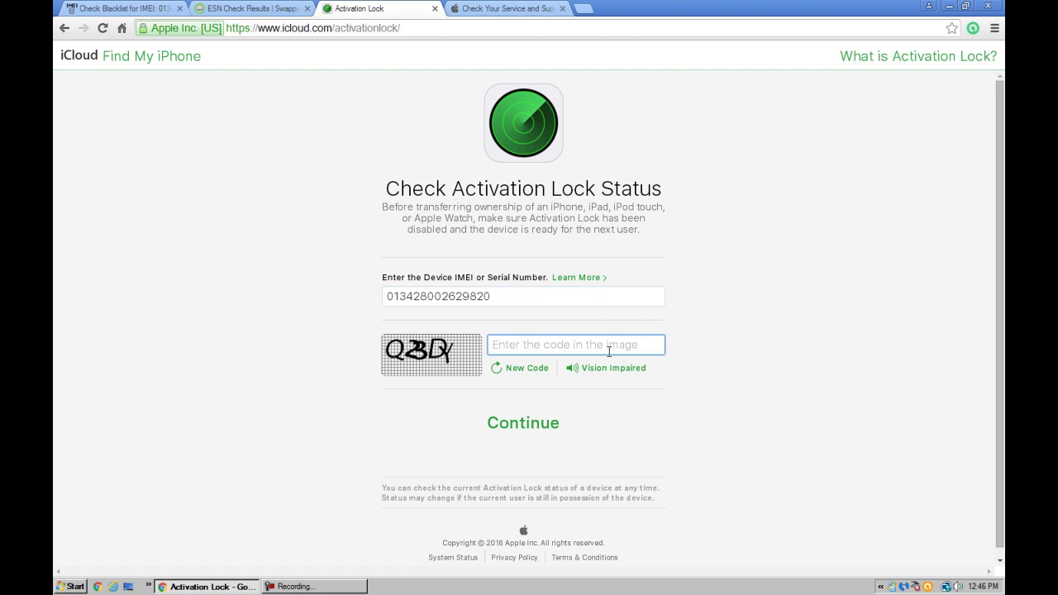
{"action": "type", "text": "Q"}
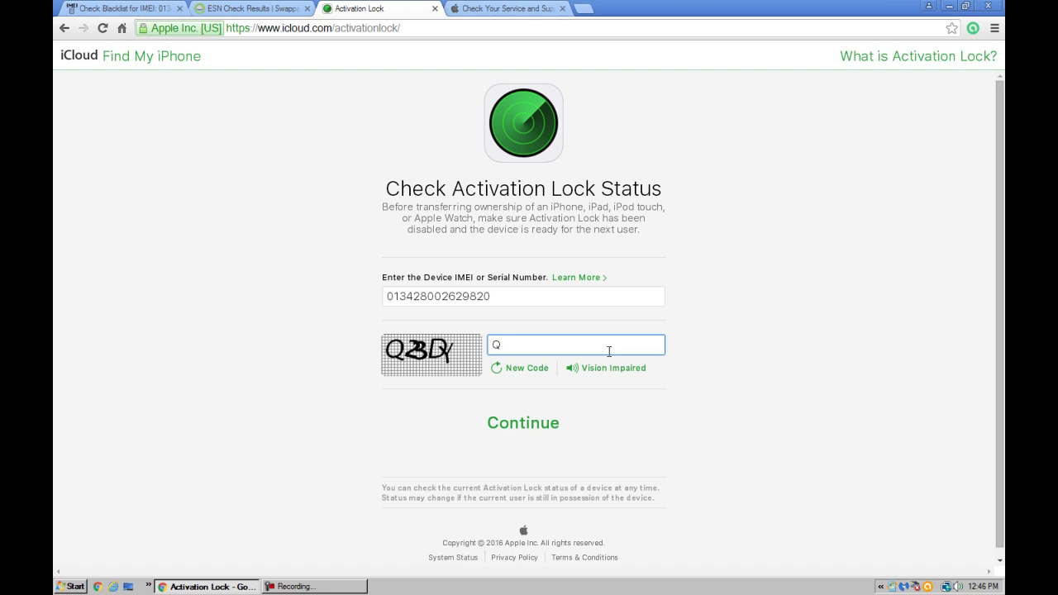
{"action": "type", "text": "23DY"}
{"action": "left_click", "coordinate": [544, 431]}
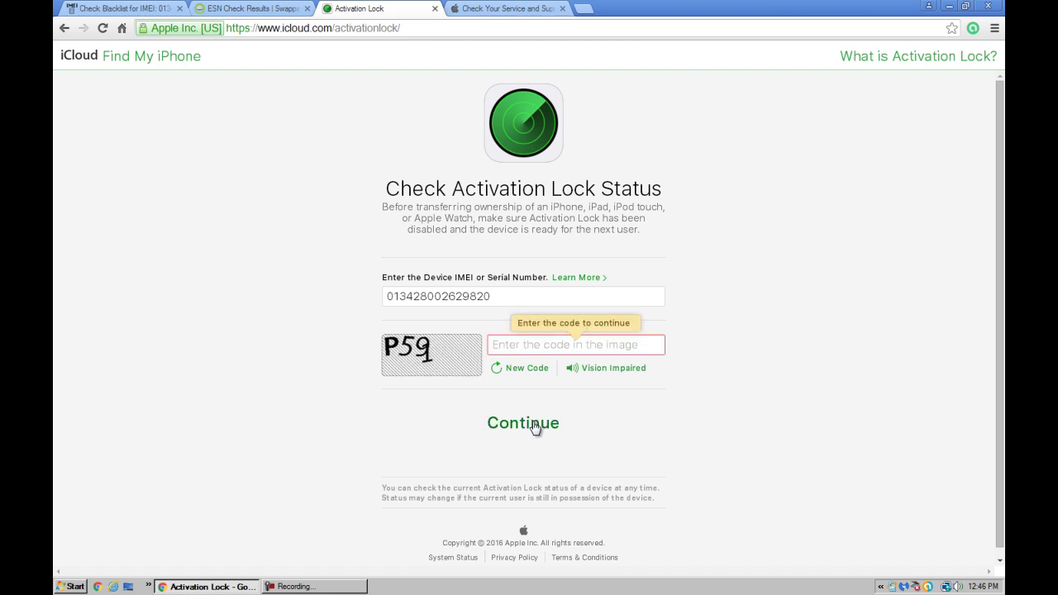
Re-enter a corrected captcha code and submit, showing Activation Lock: On for the iPhone 5
{"action": "left_click", "coordinate": [533, 344]}
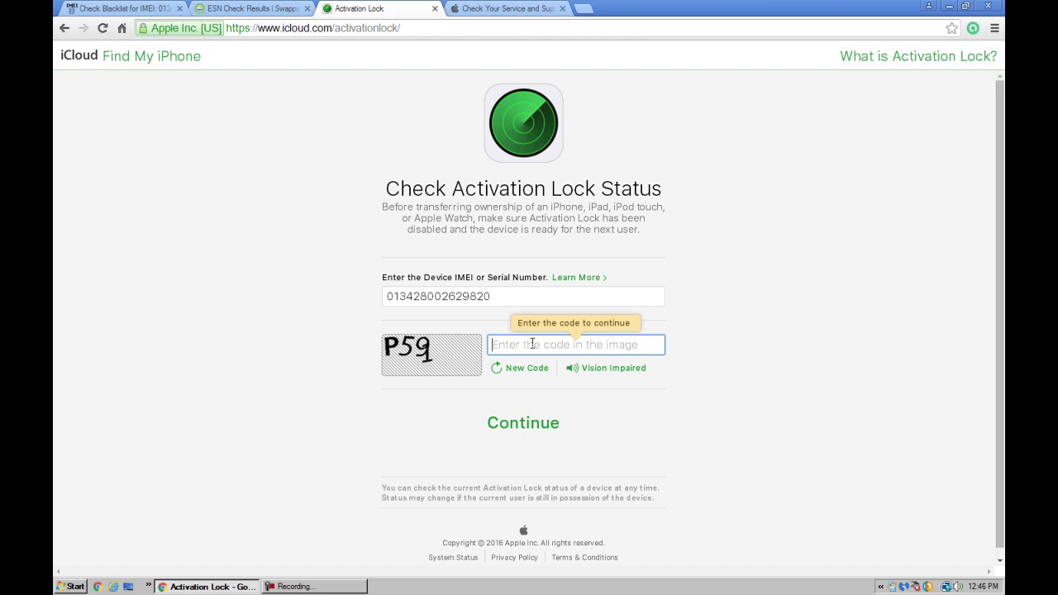
{"action": "type", "text": "P59"}
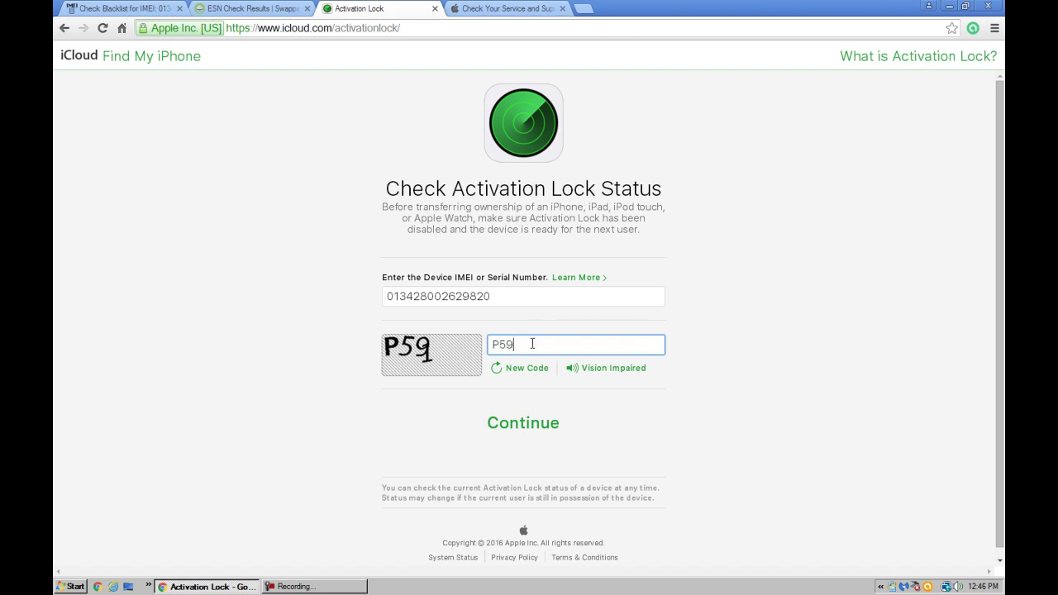
{"action": "type", "text": "q"}
{"action": "key", "text": "BackSpace"}
{"action": "type", "text": "1"}
{"action": "left_click", "coordinate": [538, 430]}
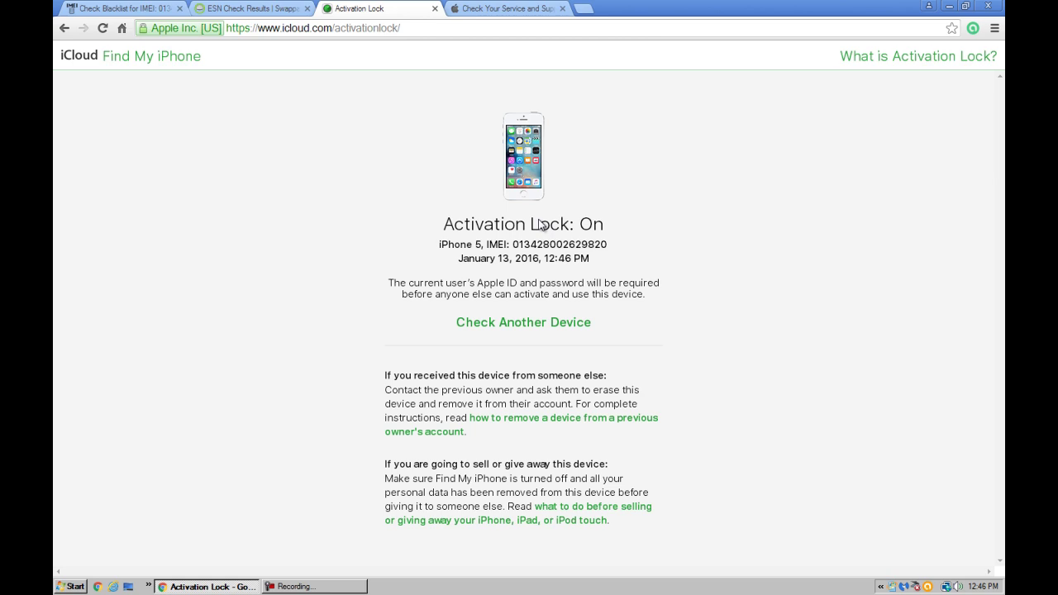
Paste the IMEI as the serial number in Apple Check Coverage, enter the captcha and submit
{"action": "left_click", "coordinate": [515, 8]}
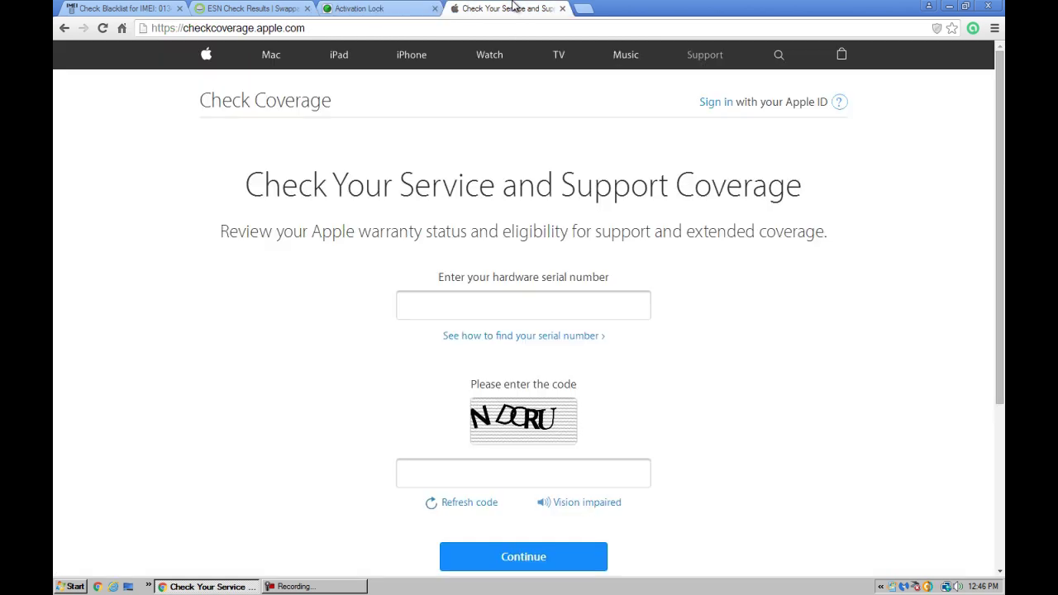
{"action": "left_click", "coordinate": [524, 306]}
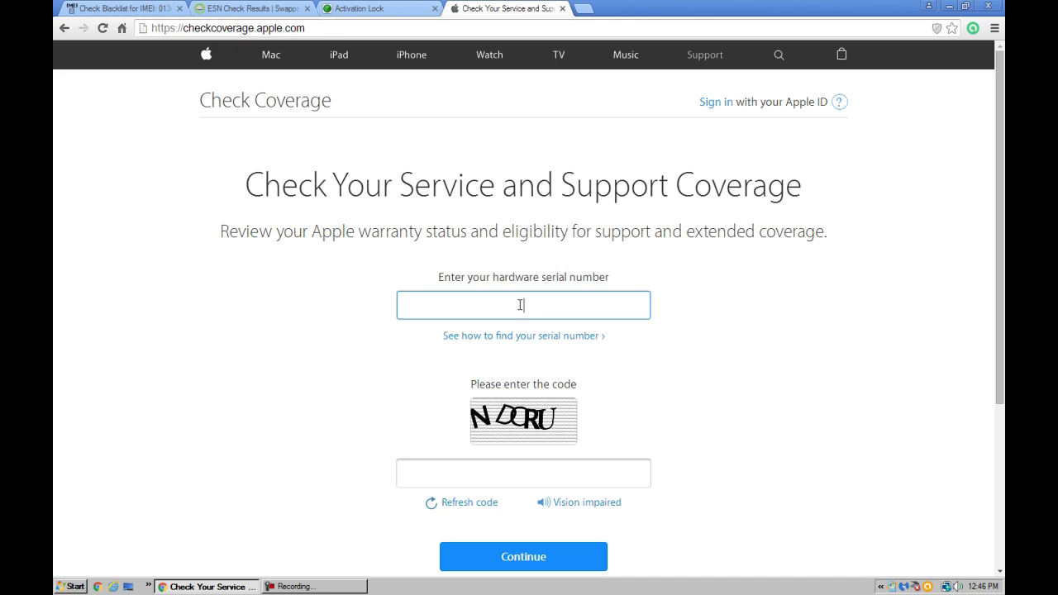
{"action": "right_click", "coordinate": [521, 305]}
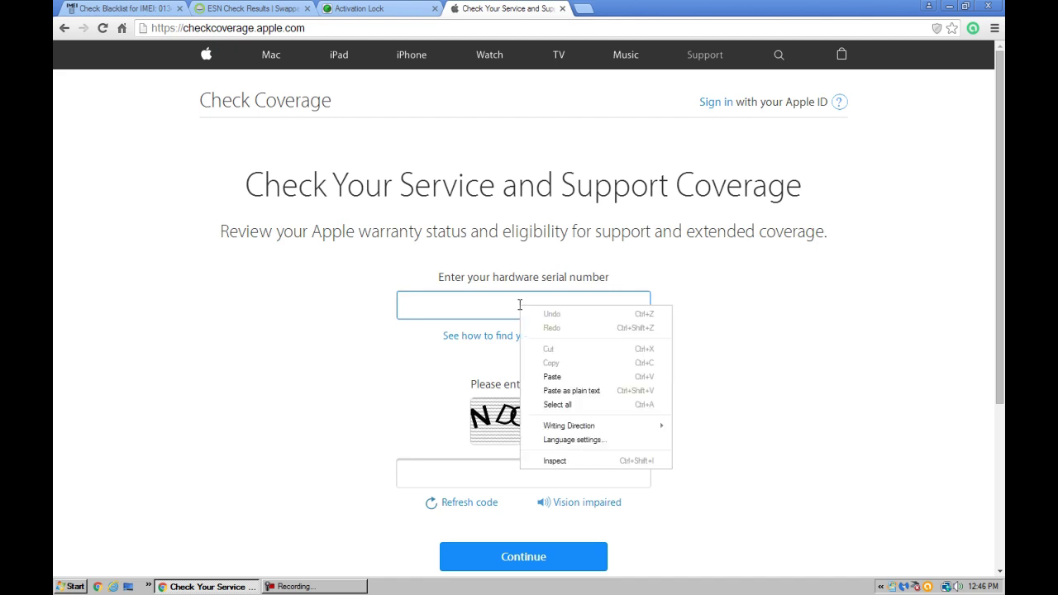
{"action": "left_click", "coordinate": [564, 376]}
{"action": "left_click", "coordinate": [559, 468]}
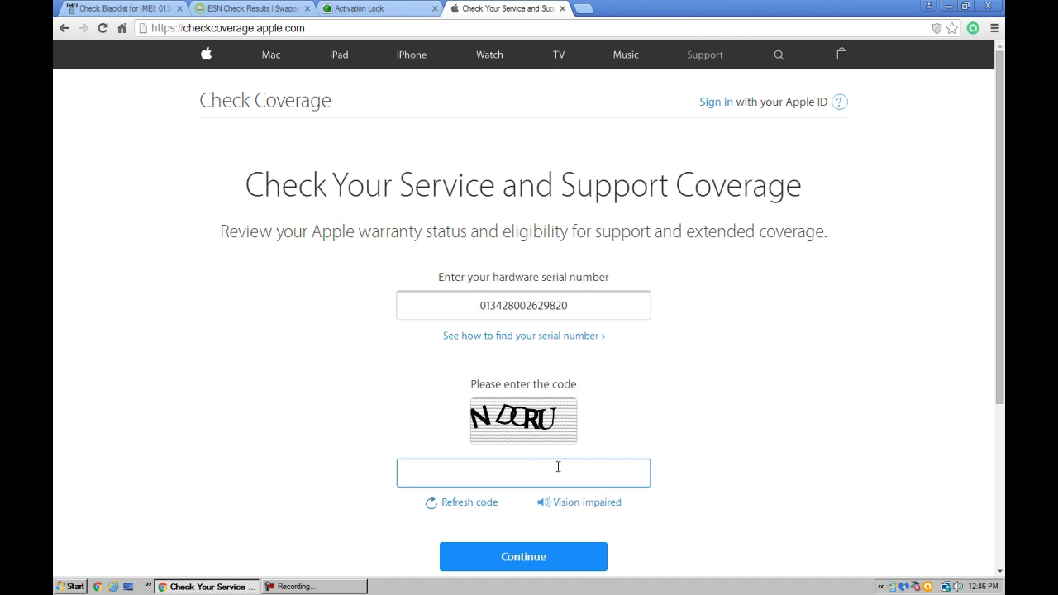
{"action": "type", "text": "NDORU"}
{"action": "left_click", "coordinate": [565, 567]}
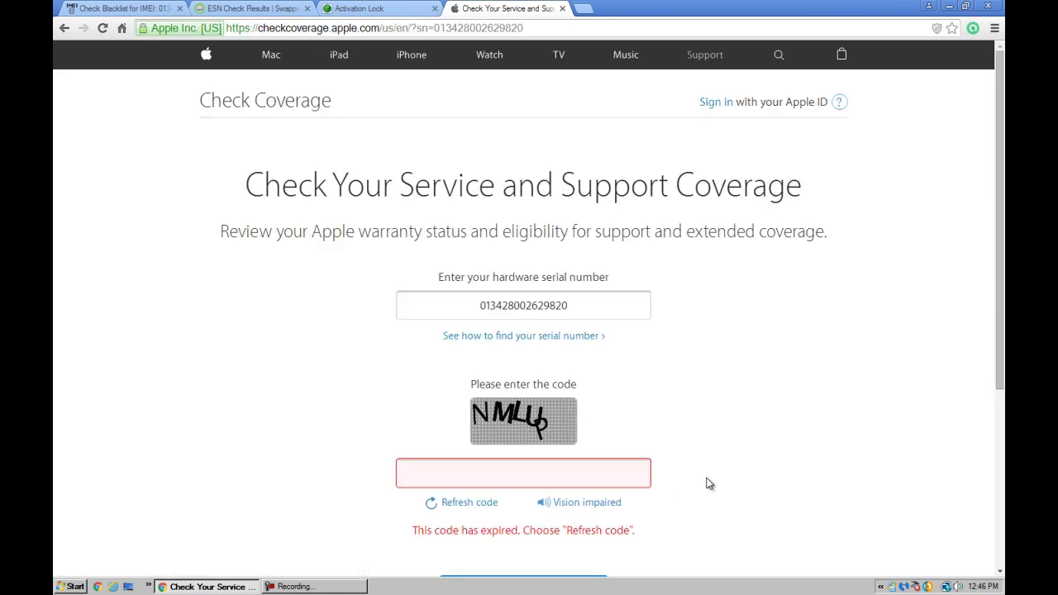
Enter a fresh captcha code after the first expired and resubmit the coverage check
{"action": "left_click", "coordinate": [570, 468]}
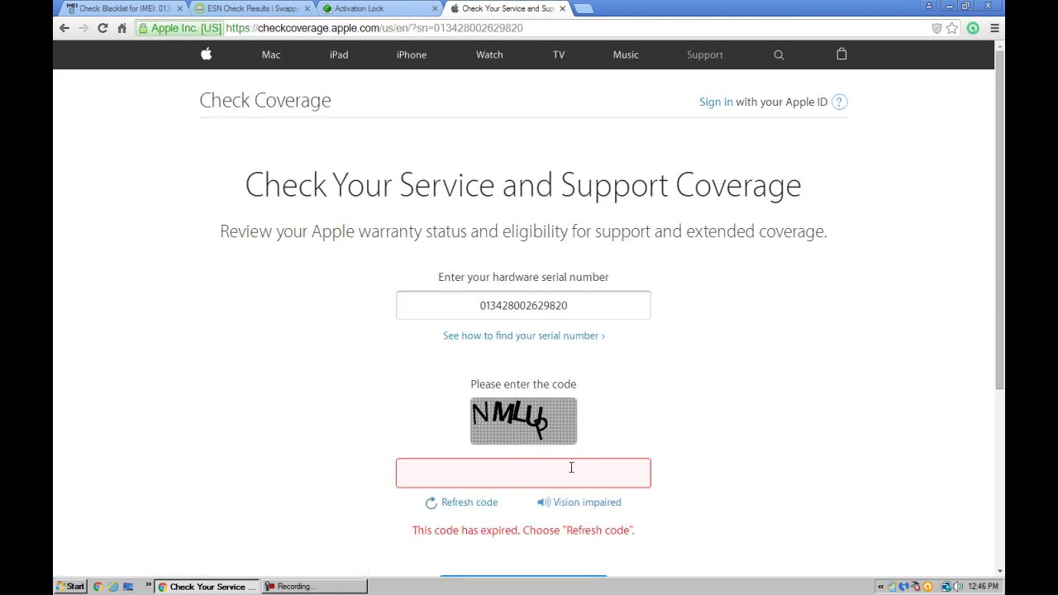
{"action": "type", "text": "NMLUP"}
{"action": "scroll", "coordinate": [611, 480], "scroll_direction": "down", "scroll_amount": 1}
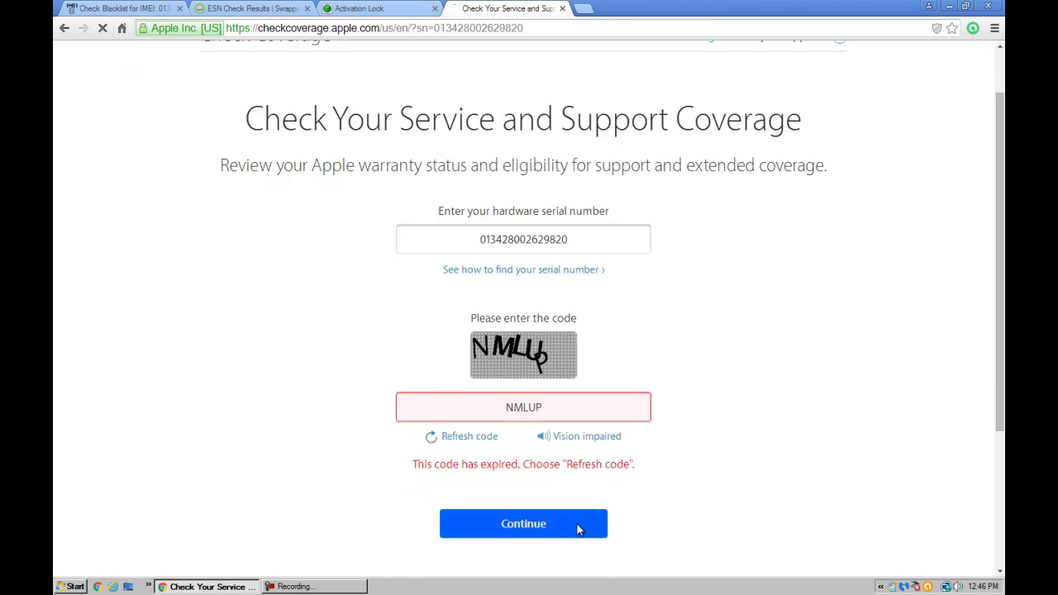
{"action": "left_click", "coordinate": [538, 519]}
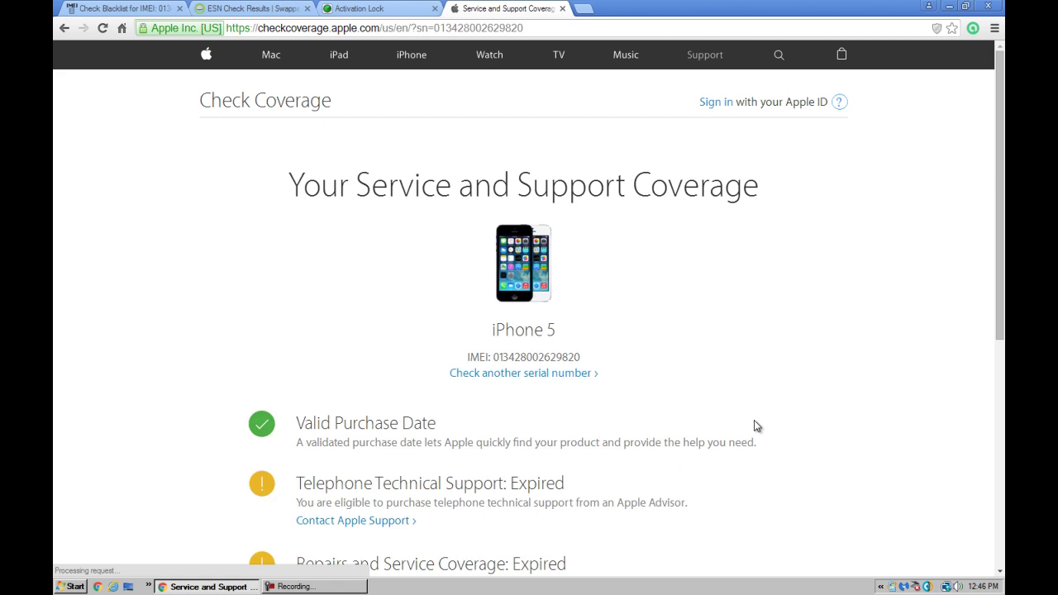
Highlight the results: Valid Purchase Date, telephone support Expired, repairs coverage Expired
{"action": "scroll", "coordinate": [738, 421], "scroll_direction": "down", "scroll_amount": 2}
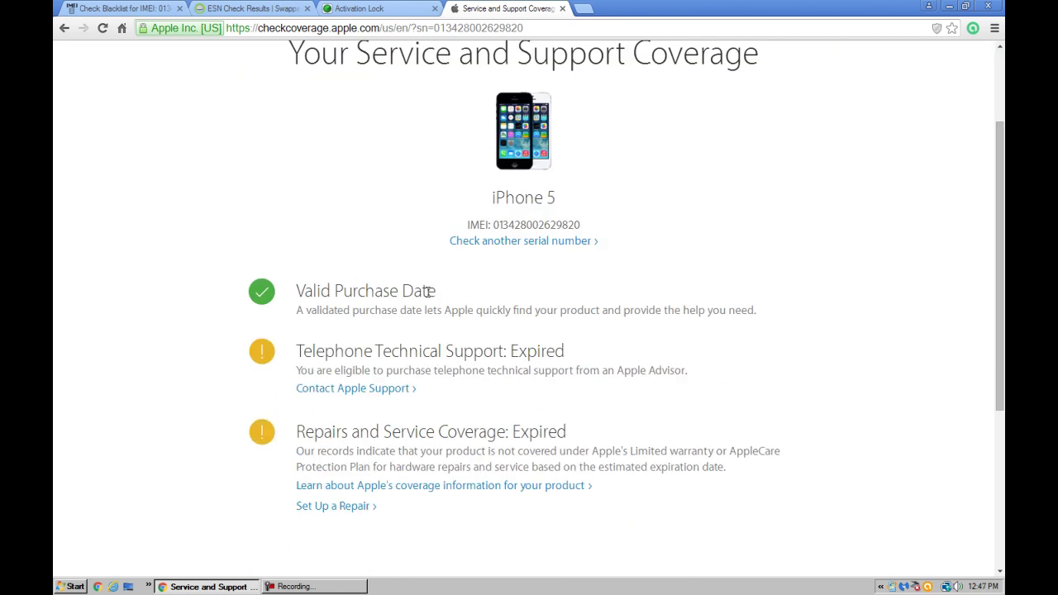
{"action": "left_click_drag", "start_coordinate": [430, 291], "coordinate": [290, 282]}
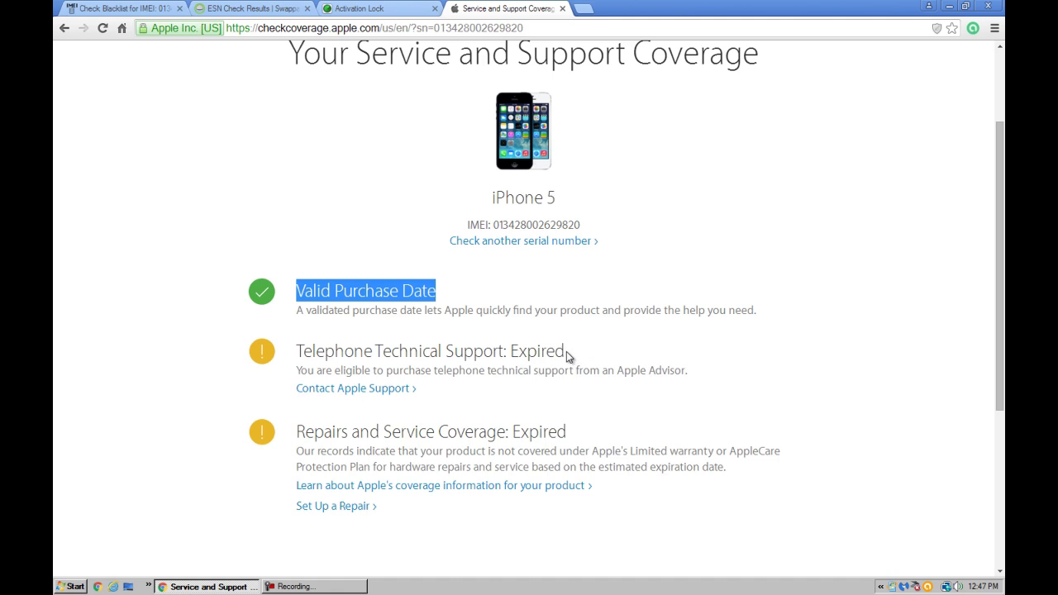
{"action": "left_click_drag", "start_coordinate": [566, 352], "coordinate": [504, 358]}
{"action": "scroll", "coordinate": [468, 442], "scroll_direction": "down", "scroll_amount": 1}
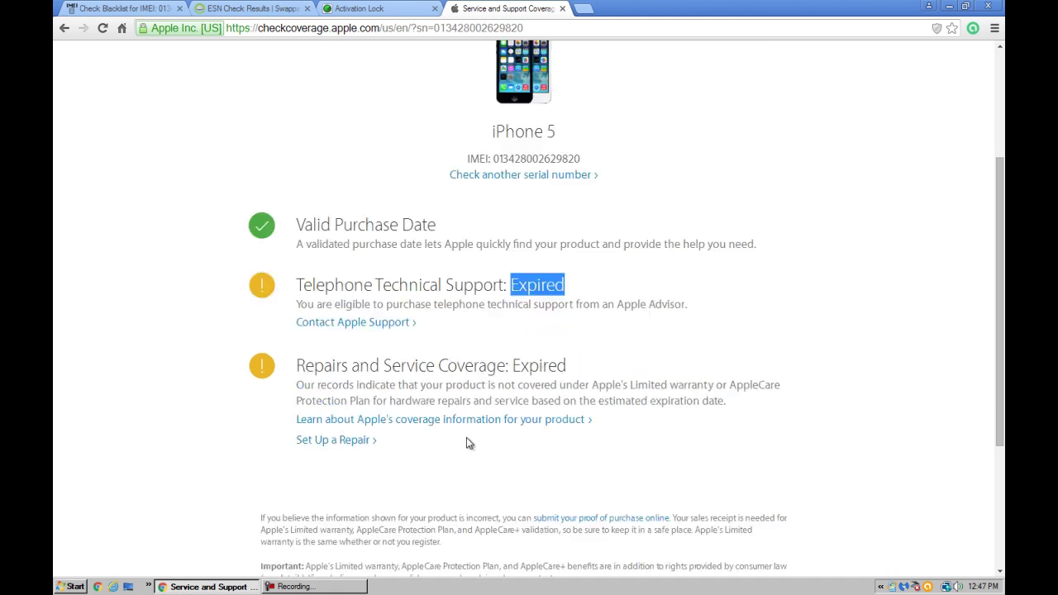
{"action": "double_click", "coordinate": [559, 367]}
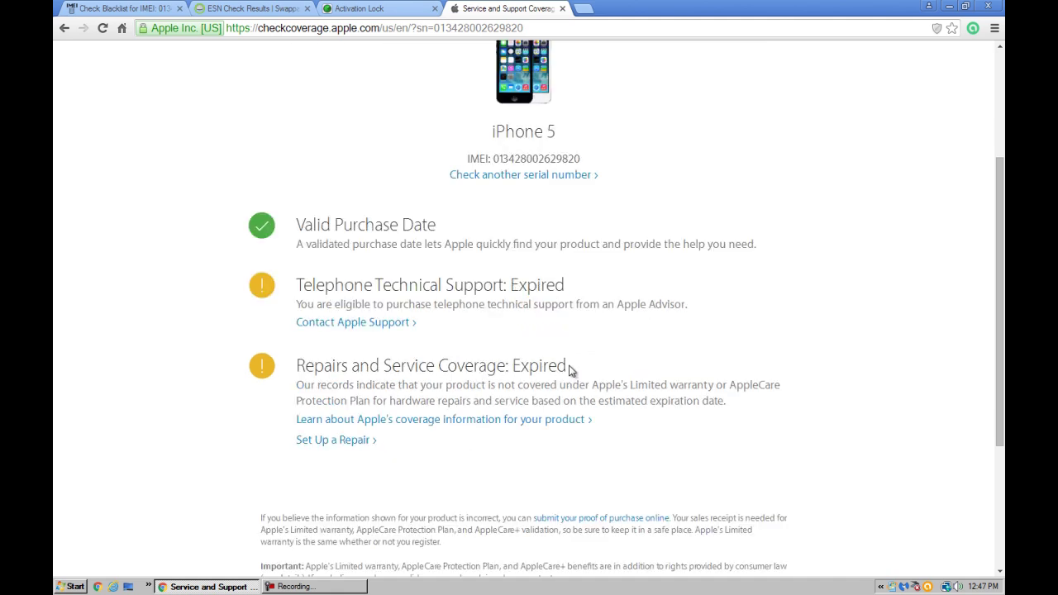
{"action": "scroll", "coordinate": [595, 388], "scroll_direction": "down", "scroll_amount": 2}
{"action": "scroll", "coordinate": [600, 396], "scroll_direction": "up", "scroll_amount": 5}
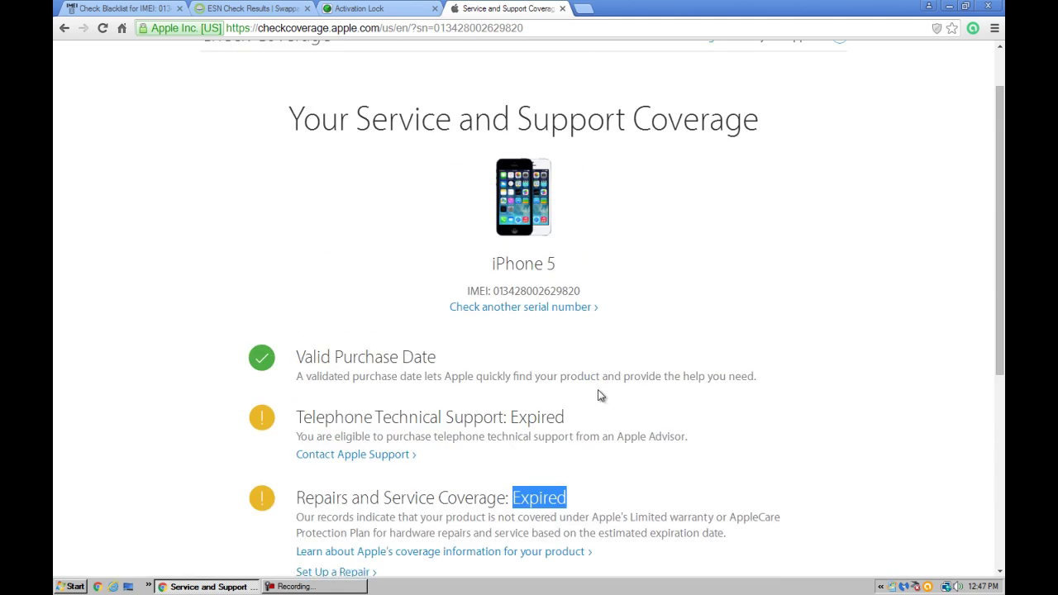